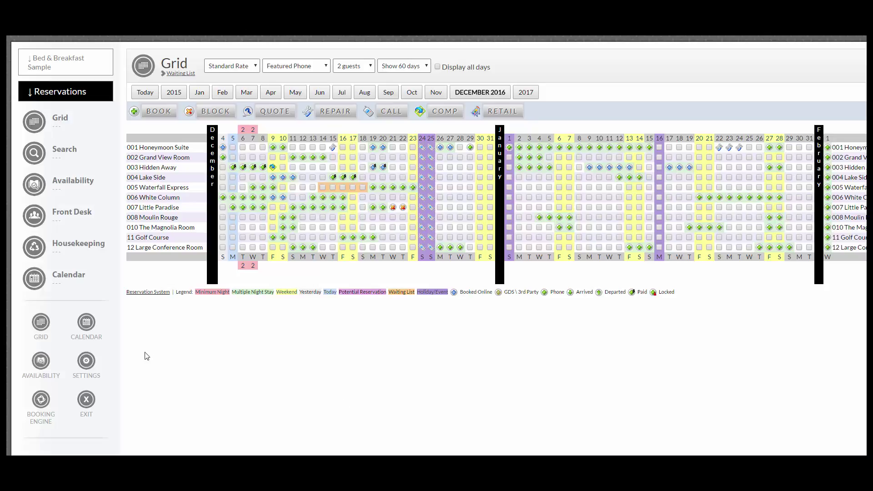
# Step: Go to Settings and open the Suites list under Lodging Settings
pyautogui.click(93, 379)
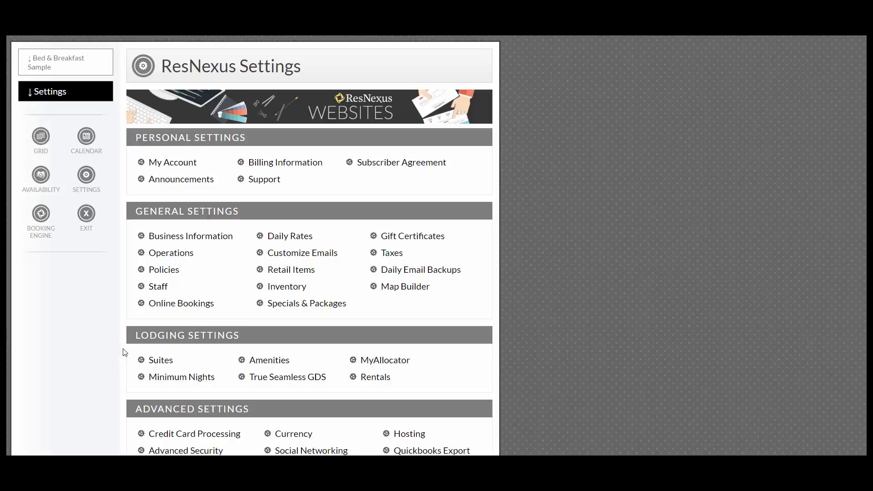
pyautogui.moveTo(133, 338); pyautogui.dragTo(249, 334)
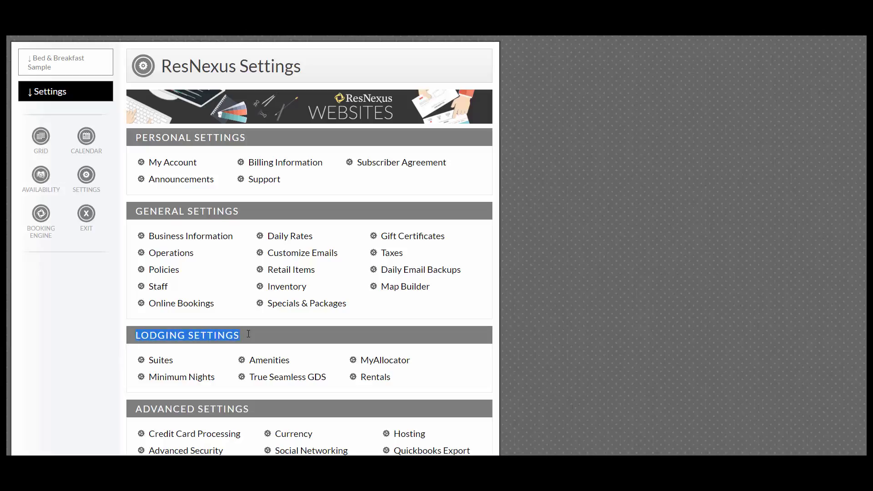
pyautogui.click(160, 362)
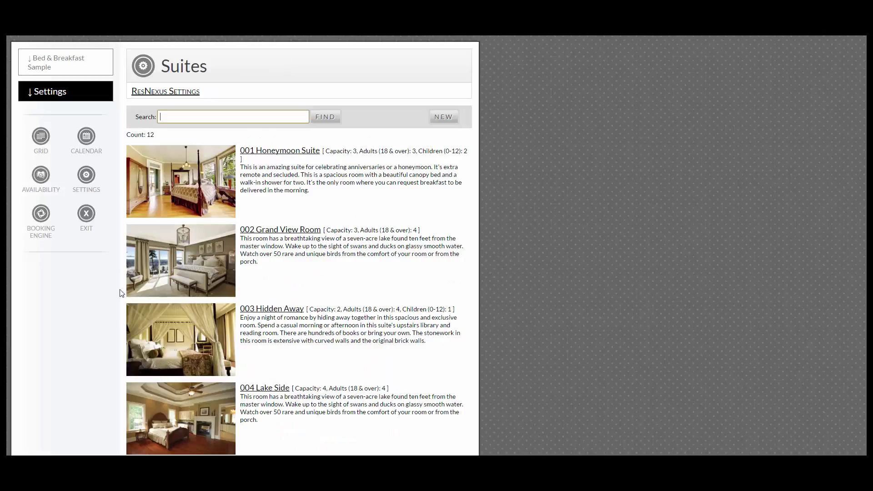
# Step: Use NEW on the Suites page to open a blank Suite Information form
pyautogui.moveTo(135, 117); pyautogui.dragTo(155, 116)
pyautogui.click(443, 117)
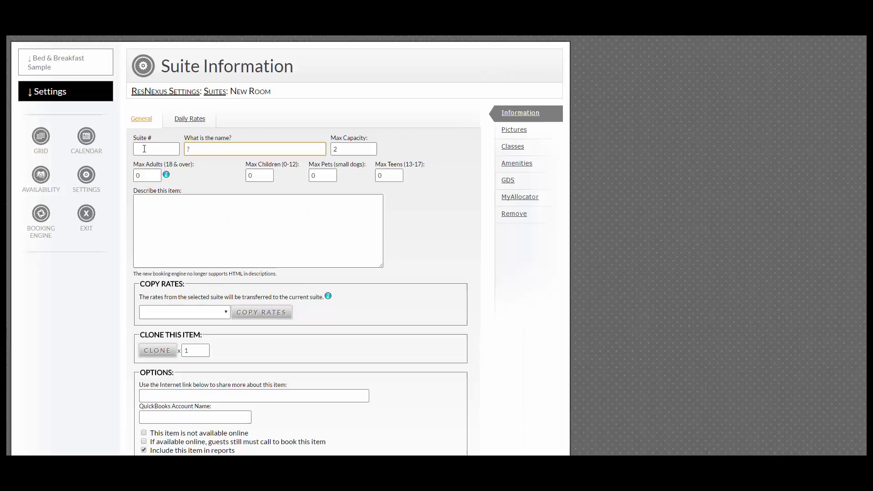
# Step: Enter suite number 02, room name 'Rose Room' and max capacity 2
pyautogui.click(146, 151)
pyautogui.write('02')
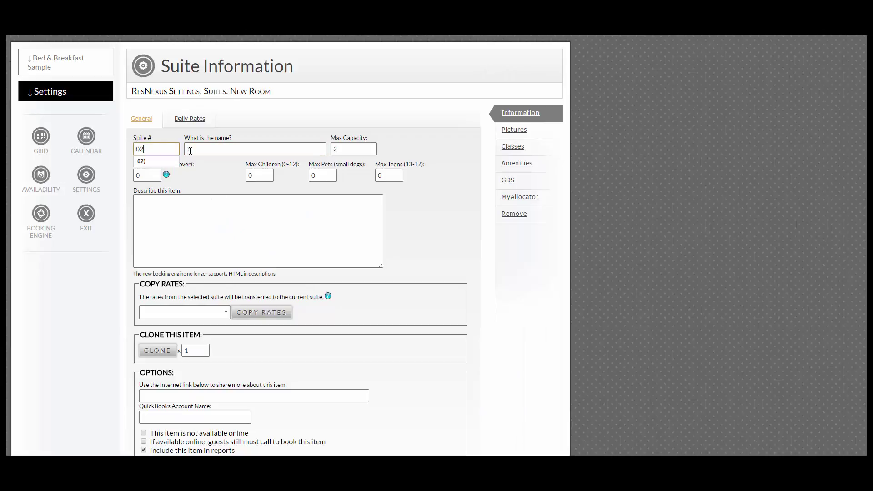
pyautogui.press('Tab')
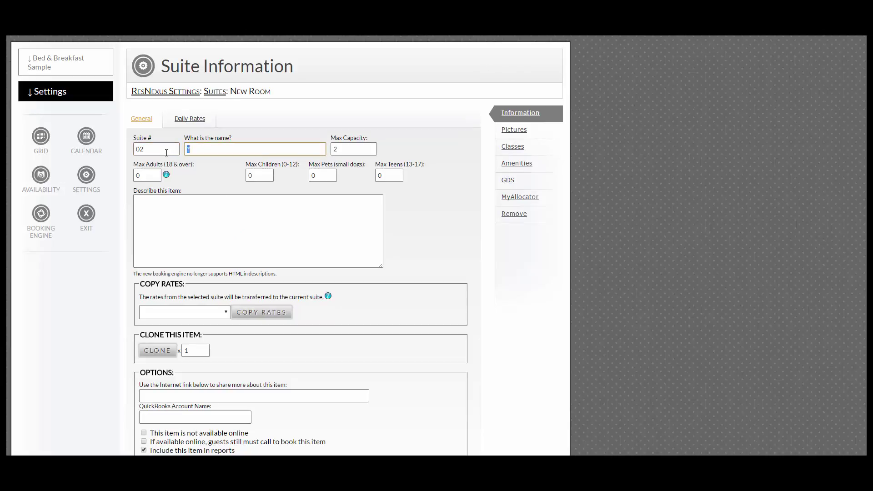
pyautogui.write('Room')
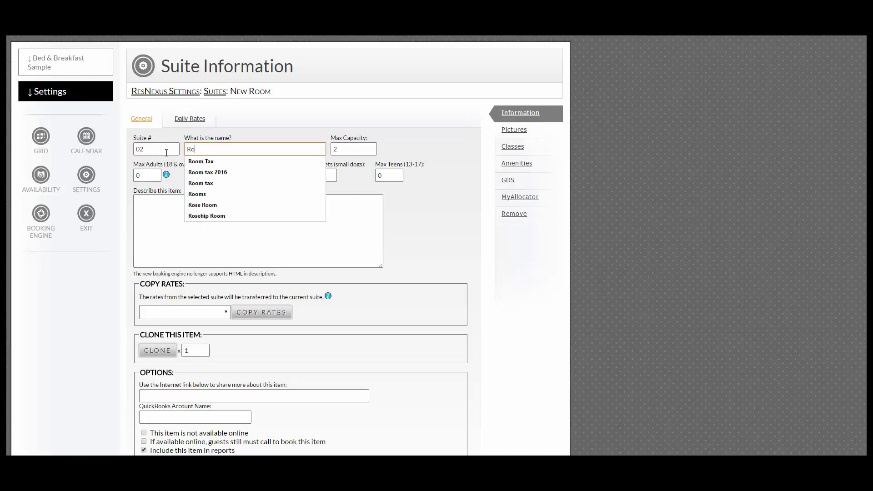
pyautogui.press('BackSpace')
pyautogui.write('se r')
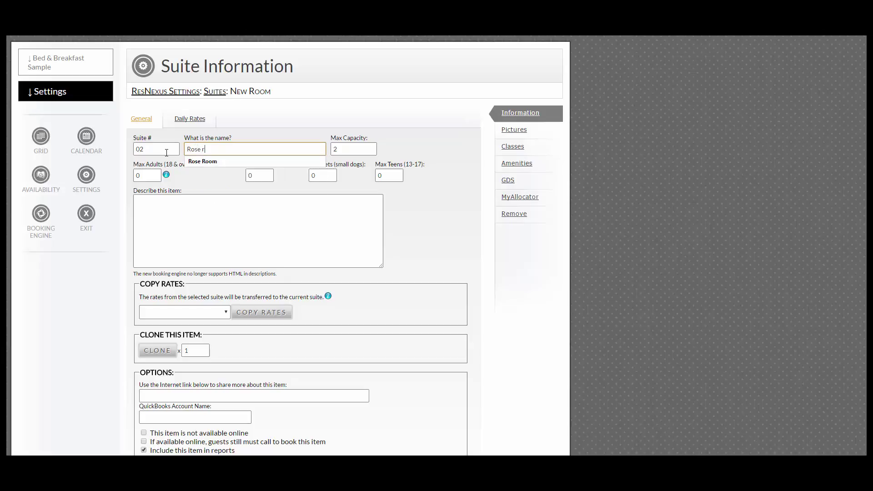
pyautogui.press('BackSpace')
pyautogui.write('Room')
pyautogui.click(350, 150)
pyautogui.write('2')
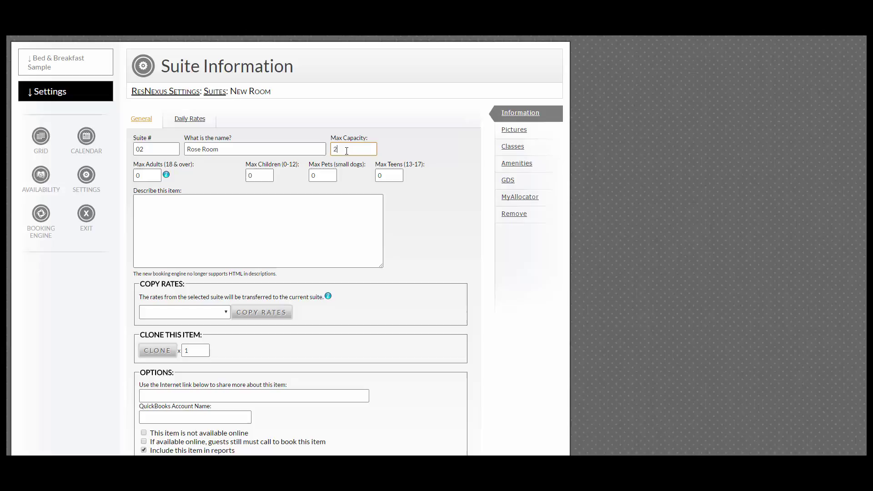
# Step: Set max adults 2 and max children 1, describe it as 'The rose room is a beautiful red', and save
pyautogui.scroll(-1, 345, 153)
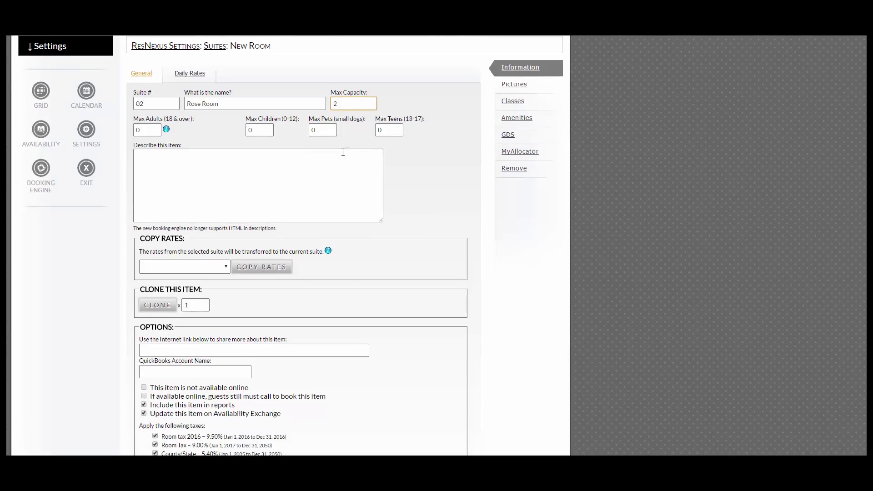
pyautogui.moveTo(172, 145); pyautogui.dragTo(205, 115)
pyautogui.click(251, 119)
pyautogui.moveTo(143, 131); pyautogui.dragTo(128, 133)
pyautogui.write('2')
pyautogui.press('Tab')
pyautogui.write('1')
pyautogui.click(198, 171)
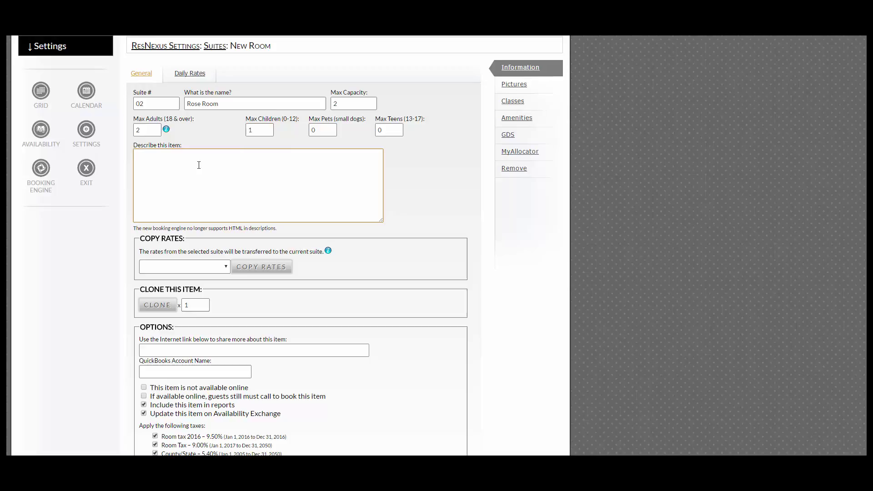
pyautogui.write('The rose room is a beautiful red.')
pyautogui.scroll(-3, 225, 269)
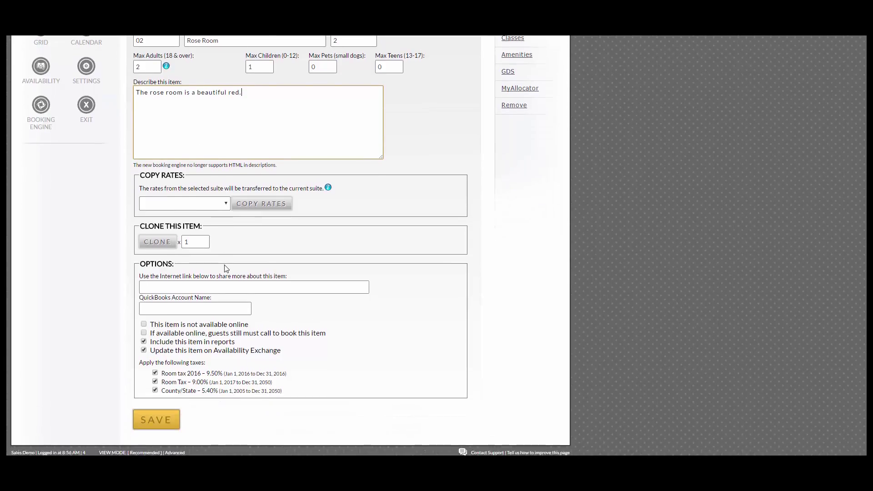
pyautogui.click(171, 420)
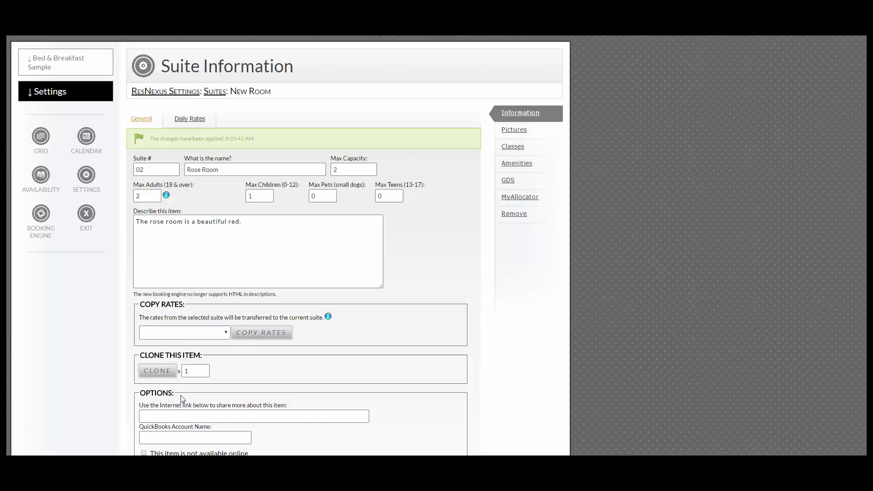
# Step: Uncheck 'Update this item on Availability Exchange' for the Rose Room and save the settings
pyautogui.scroll(-2, 173, 387)
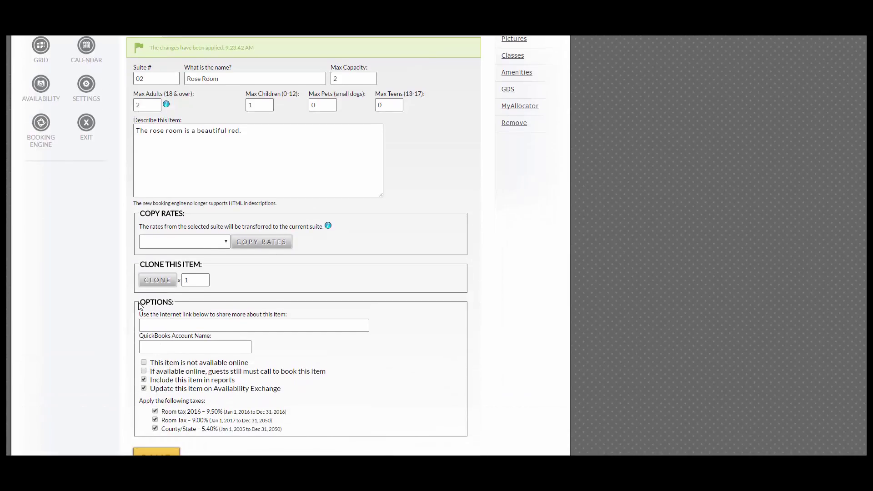
pyautogui.moveTo(140, 303); pyautogui.dragTo(172, 303)
pyautogui.click(175, 303)
pyautogui.scroll(-1, 174, 310)
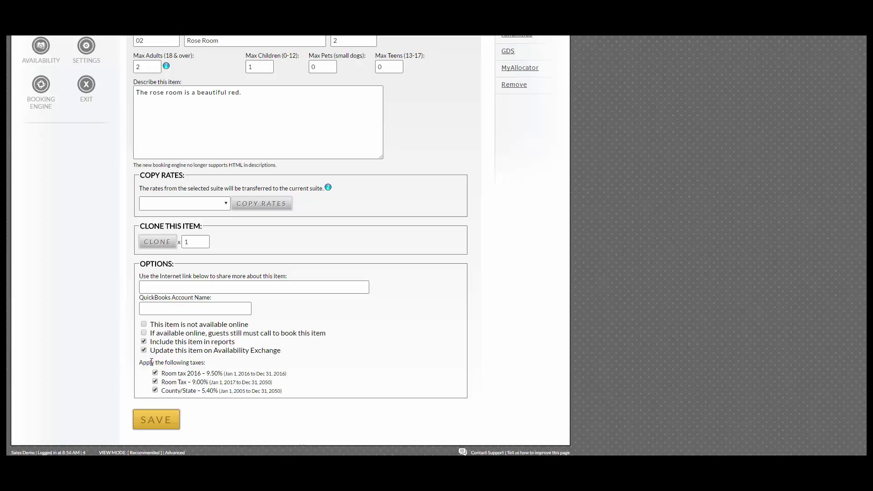
pyautogui.click(145, 395)
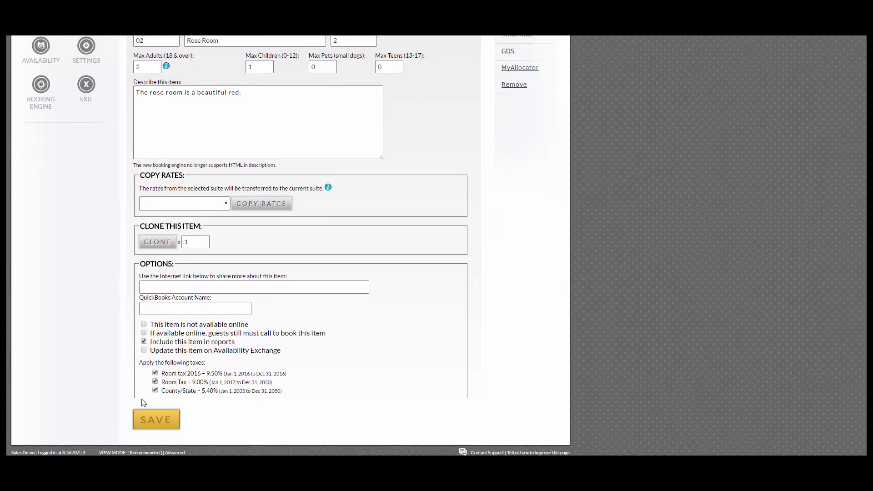
pyautogui.click(149, 419)
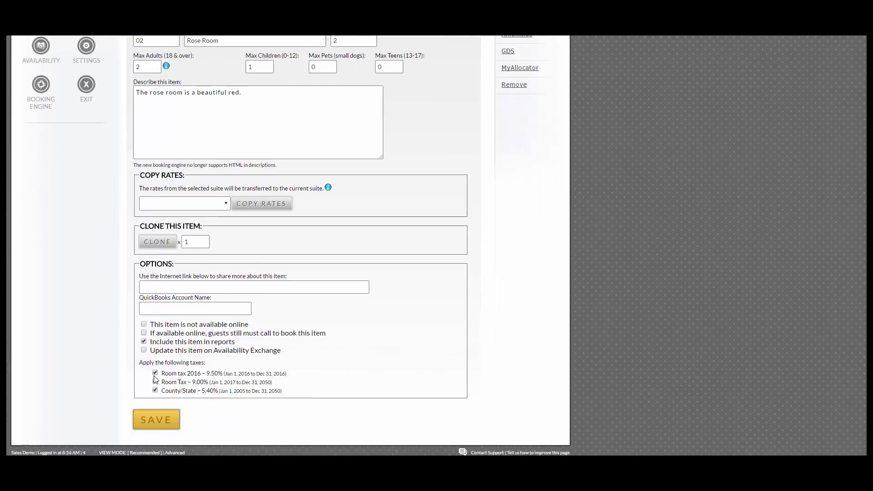
pyautogui.moveTo(207, 364)
pyautogui.mouseDown()
pyautogui.moveTo(171, 364)
pyautogui.moveTo(209, 367)
pyautogui.mouseUp()
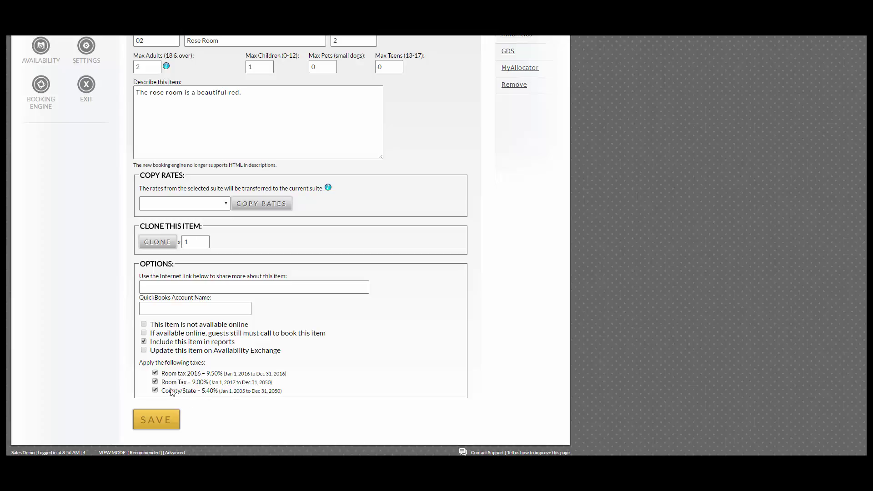
pyautogui.click(168, 425)
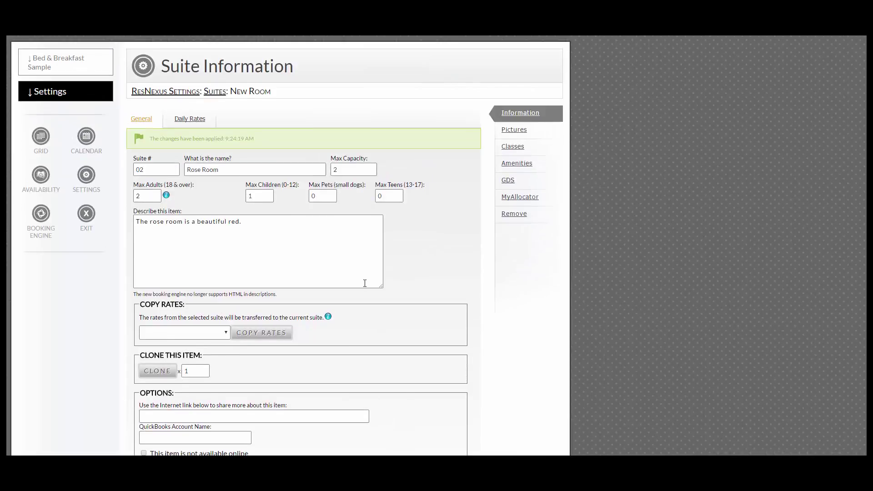
# Step: Switch to the Rose Room's Daily Rates and add a new standard rate
pyautogui.click(191, 124)
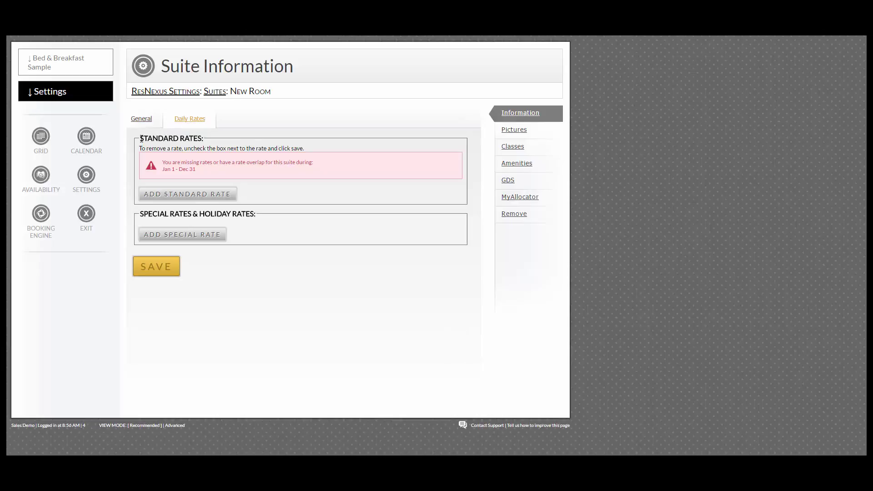
pyautogui.moveTo(140, 142); pyautogui.dragTo(202, 136)
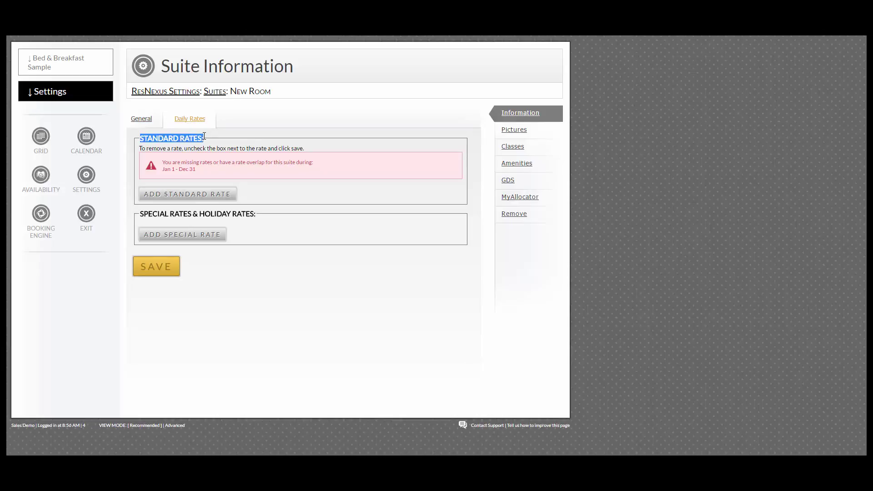
pyautogui.click(188, 195)
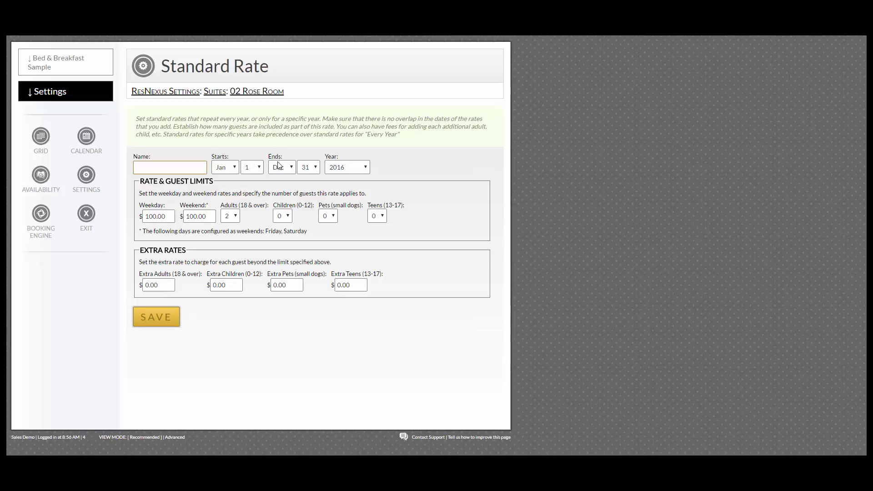
# Step: Set the rate to Every Year, weekday 245, weekend 290, for 2 adults, and save
pyautogui.click(334, 167)
pyautogui.click(345, 180)
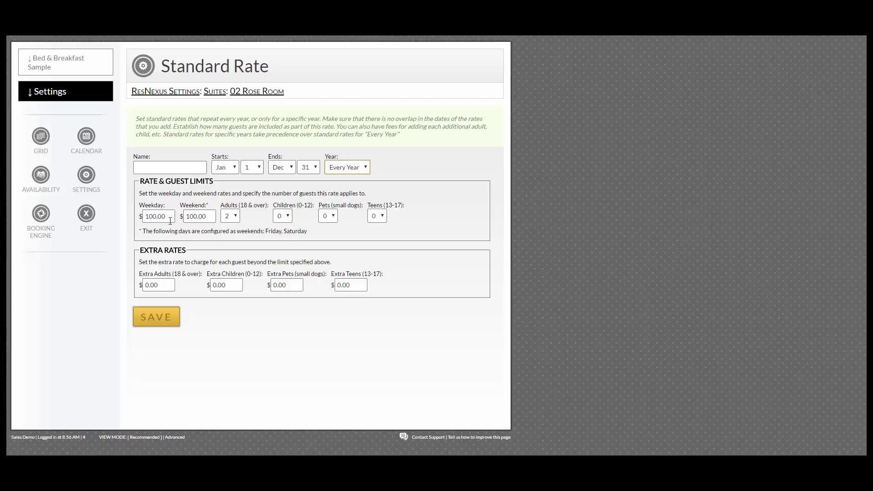
pyautogui.moveTo(173, 217); pyautogui.dragTo(144, 216)
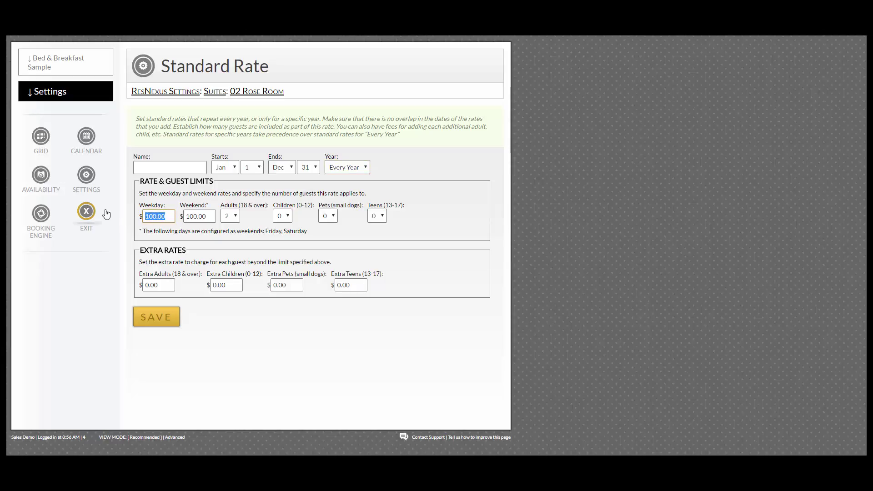
pyautogui.write('245')
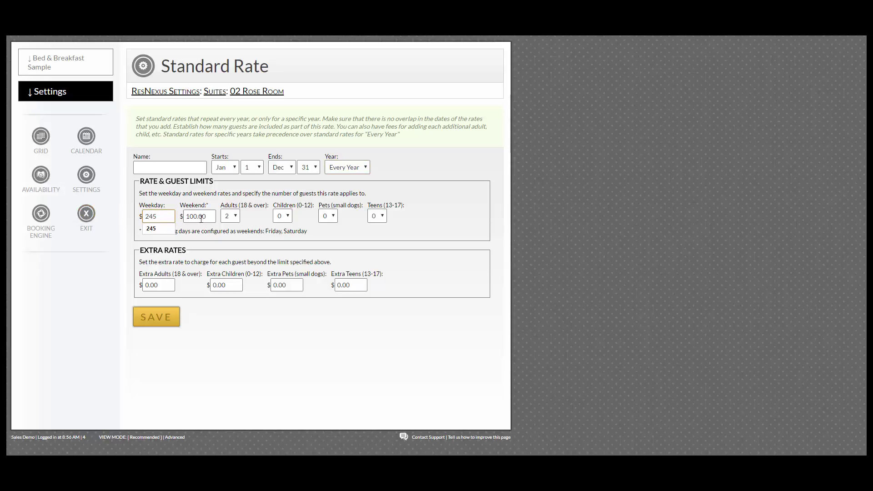
pyautogui.moveTo(211, 217); pyautogui.dragTo(186, 217)
pyautogui.write('2')
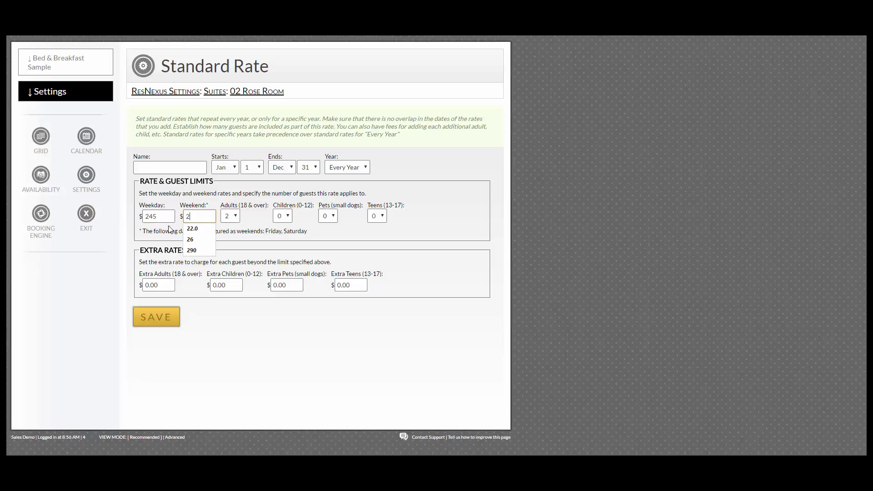
pyautogui.write('90')
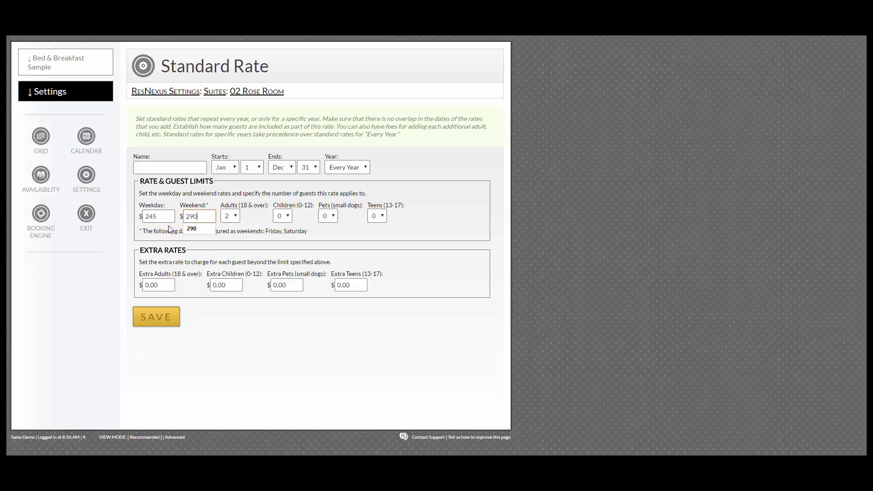
pyautogui.click(237, 216)
pyautogui.click(237, 217)
pyautogui.moveTo(142, 254); pyautogui.dragTo(181, 249)
pyautogui.click(197, 255)
pyautogui.click(172, 314)
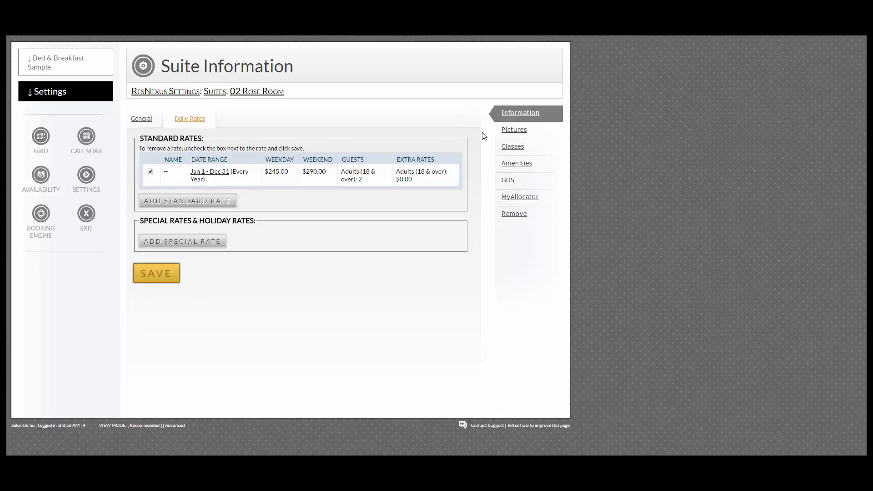
# Step: Upload A.jpg from My Pictures as the Rose Room's main picture and save
pyautogui.click(511, 135)
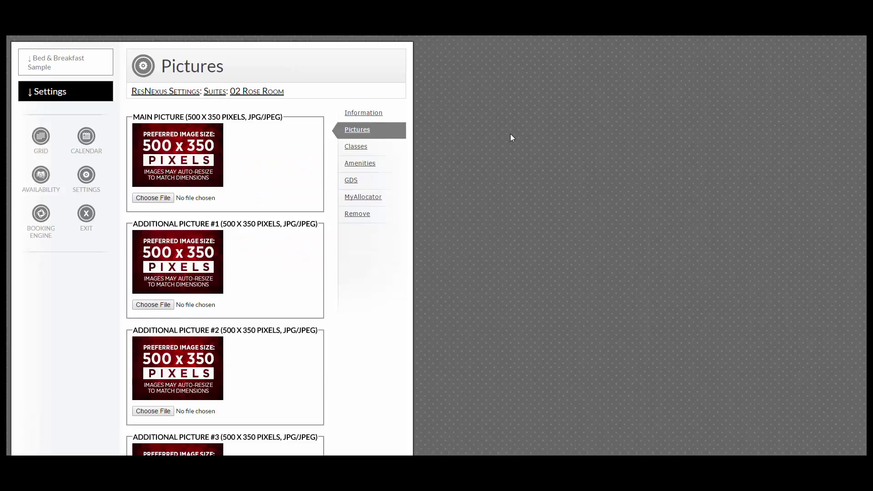
pyautogui.click(155, 200)
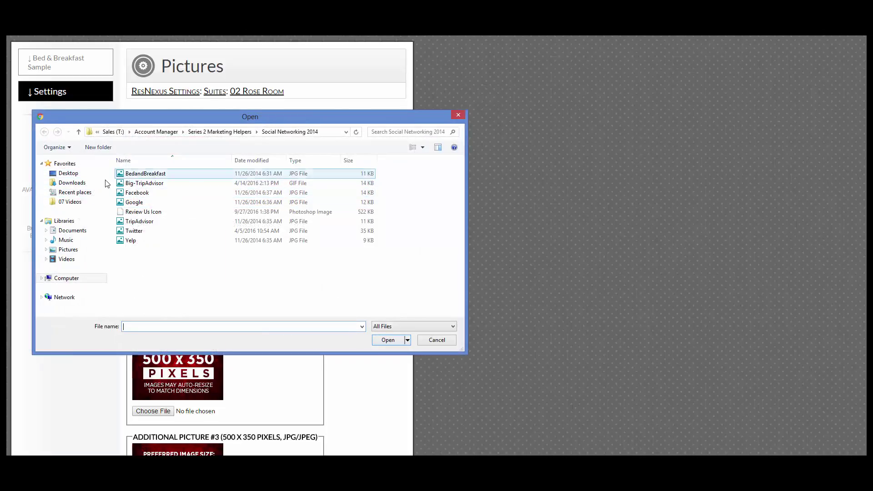
pyautogui.click(69, 173)
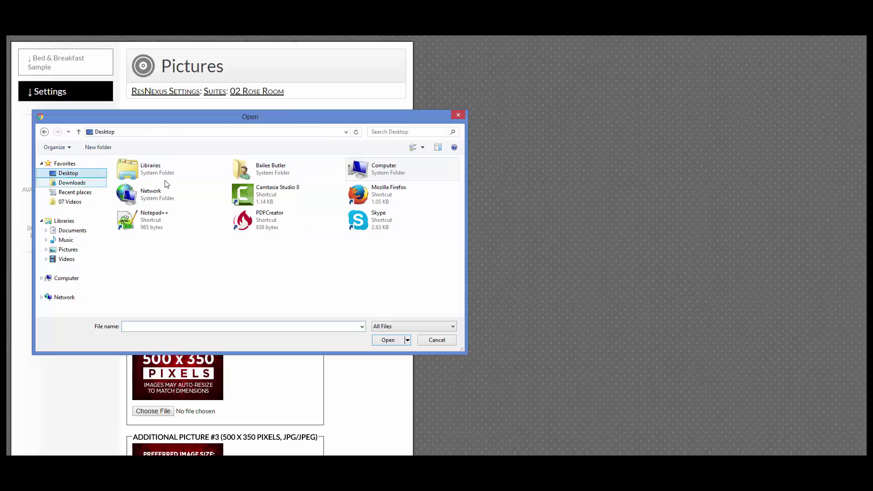
pyautogui.doubleClick(264, 169)
pyautogui.doubleClick(376, 175)
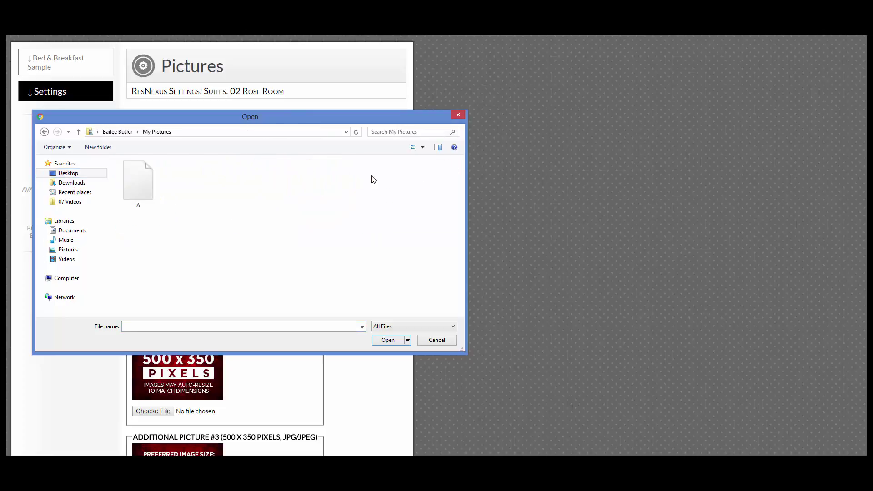
pyautogui.click(143, 195)
pyautogui.doubleClick(142, 194)
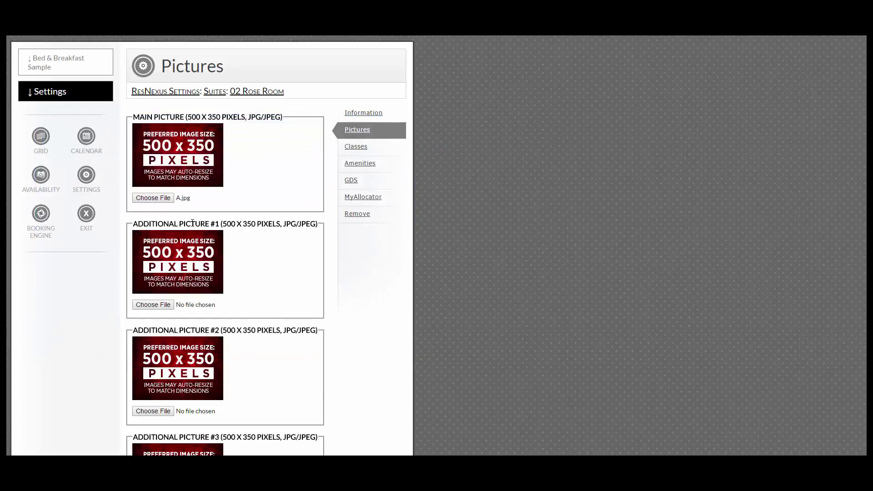
pyautogui.scroll(-5, 189, 241)
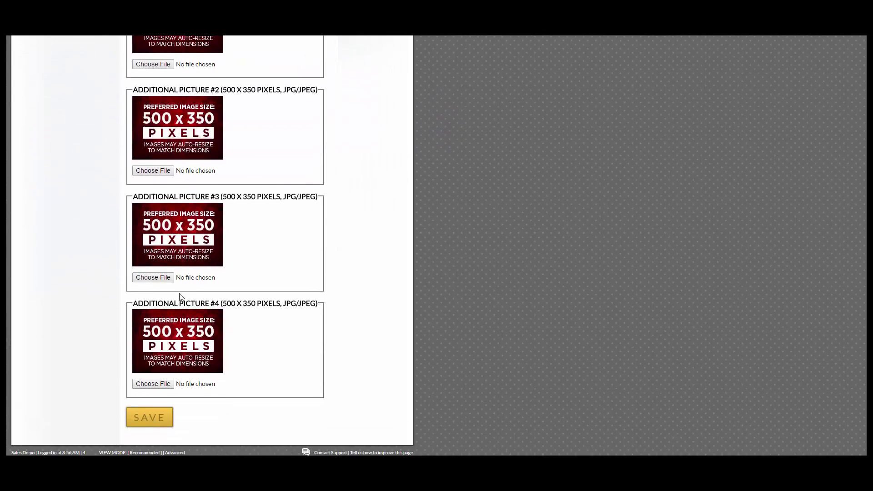
pyautogui.click(158, 422)
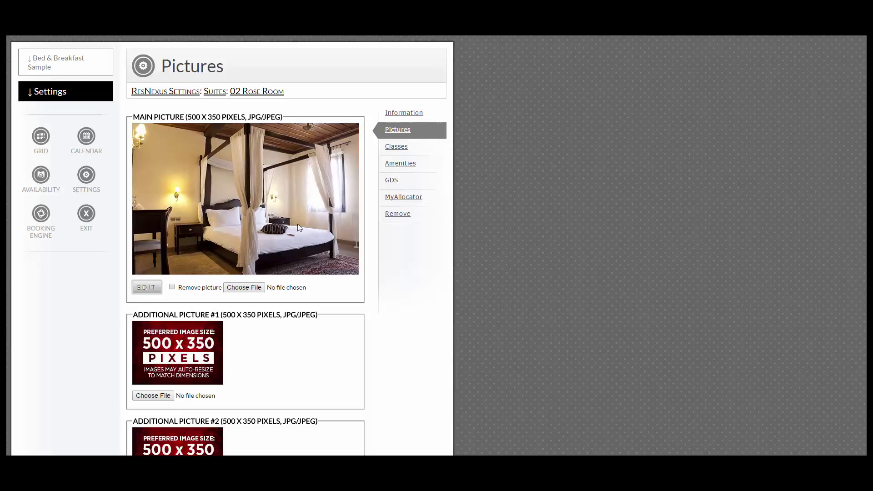
# Step: Assign the room to Featured Suites, save, and enter 'All Accommodations' as a new class name
pyautogui.click(397, 146)
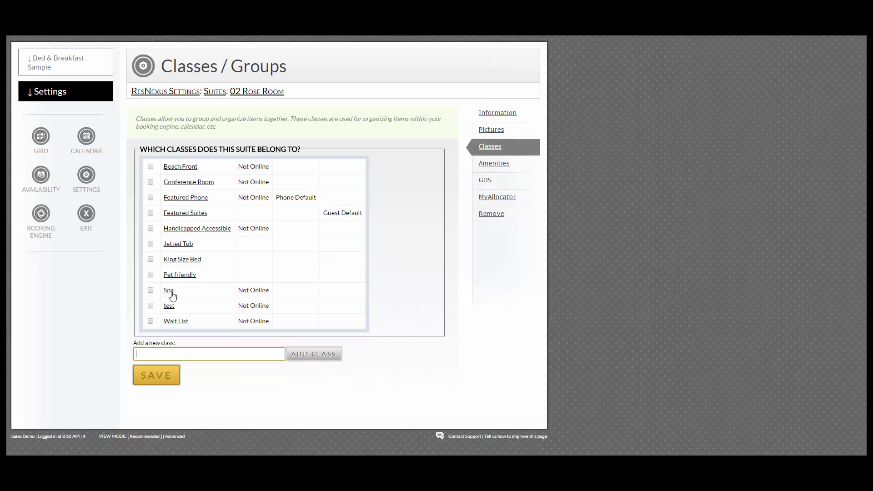
pyautogui.click(150, 213)
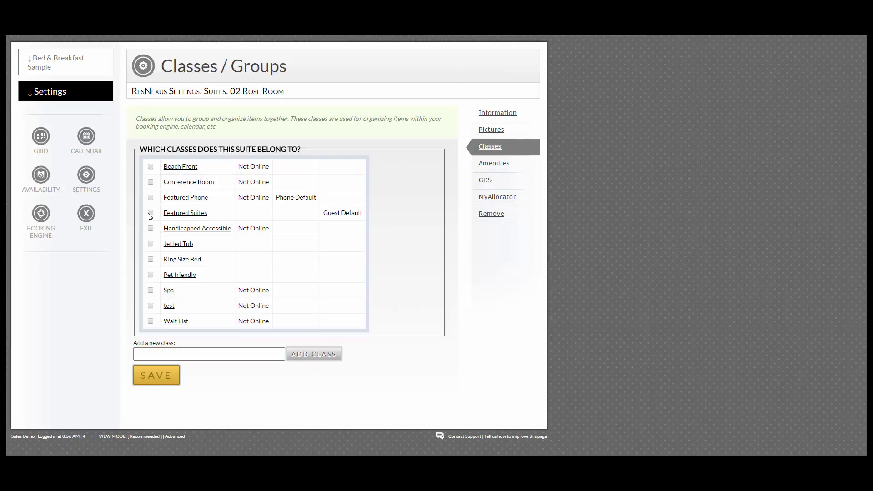
pyautogui.click(172, 376)
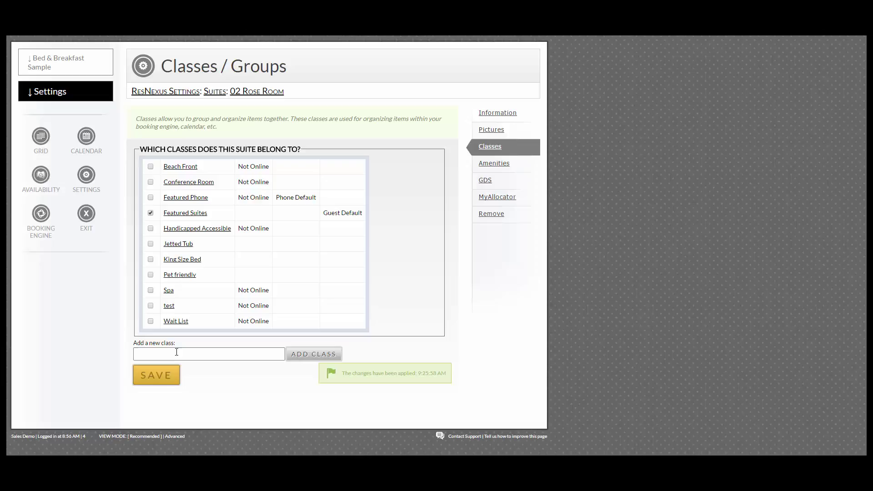
pyautogui.write('A')
pyautogui.click(195, 373)
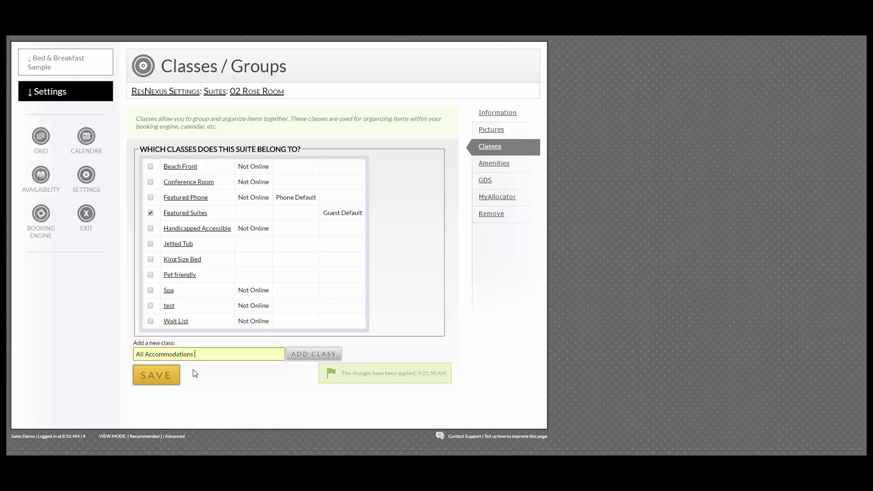
# Step: Add the All Accommodations class with booking-engine availability, then assign the Rose Room to it and save
pyautogui.click(323, 358)
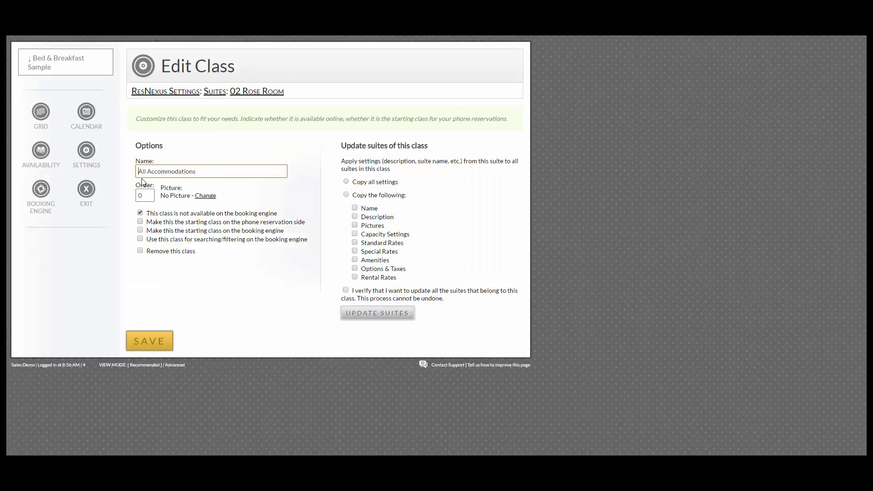
pyautogui.click(140, 213)
pyautogui.click(164, 344)
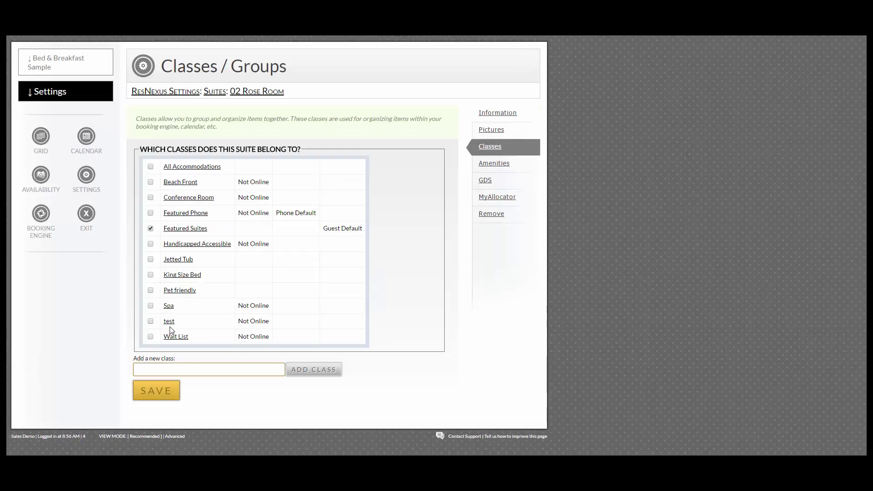
pyautogui.click(150, 166)
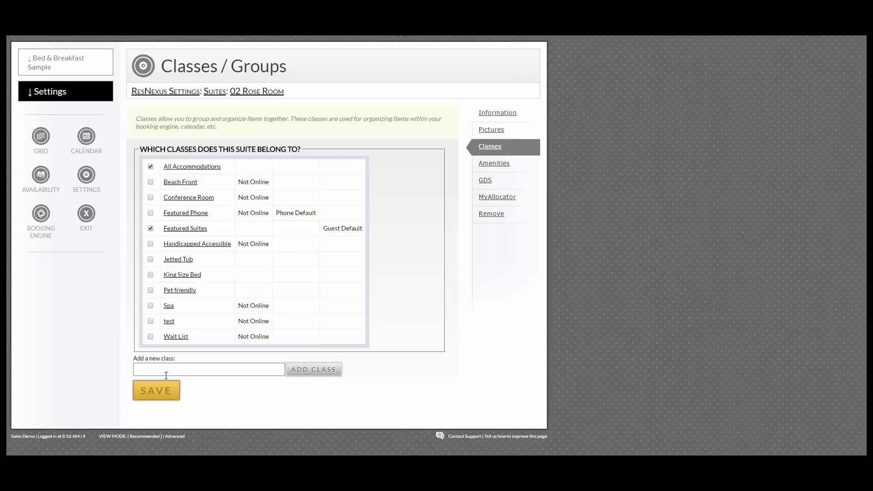
pyautogui.click(165, 396)
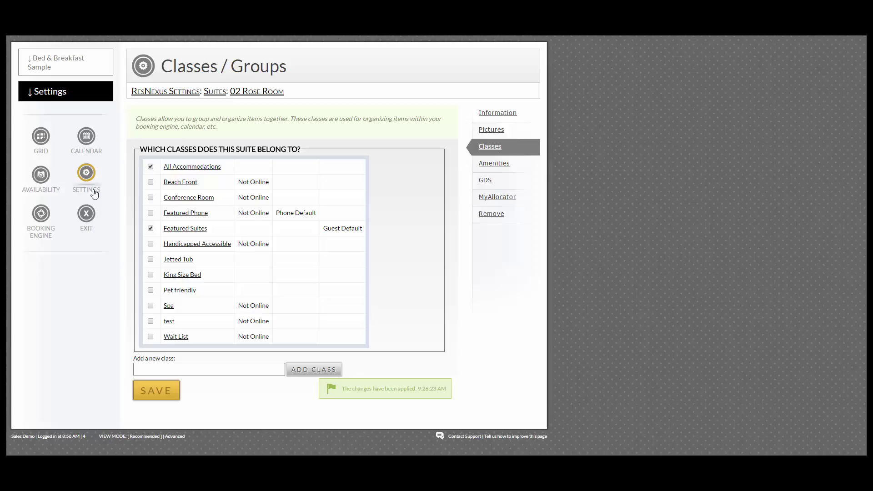
# Step: Return to Settings and reopen the Suites list, now showing 13 rooms
pyautogui.click(86, 174)
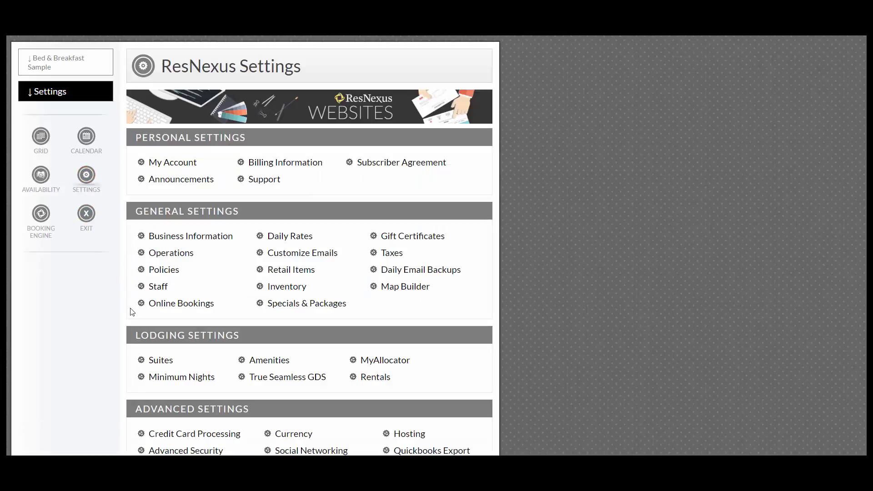
pyautogui.moveTo(136, 338); pyautogui.dragTo(249, 337)
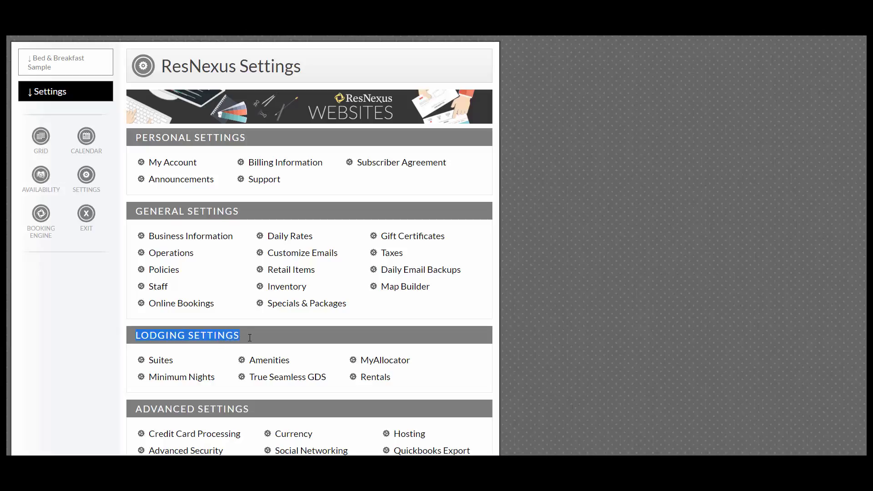
pyautogui.click(161, 360)
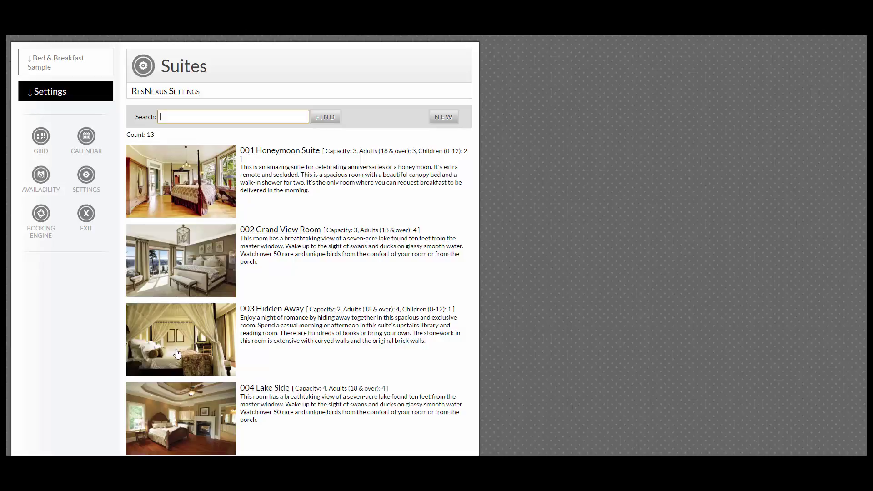
# Step: Open 001 Honeymoon Suite and review its name, capacity 3, 3 adults and 2 children
pyautogui.click(186, 193)
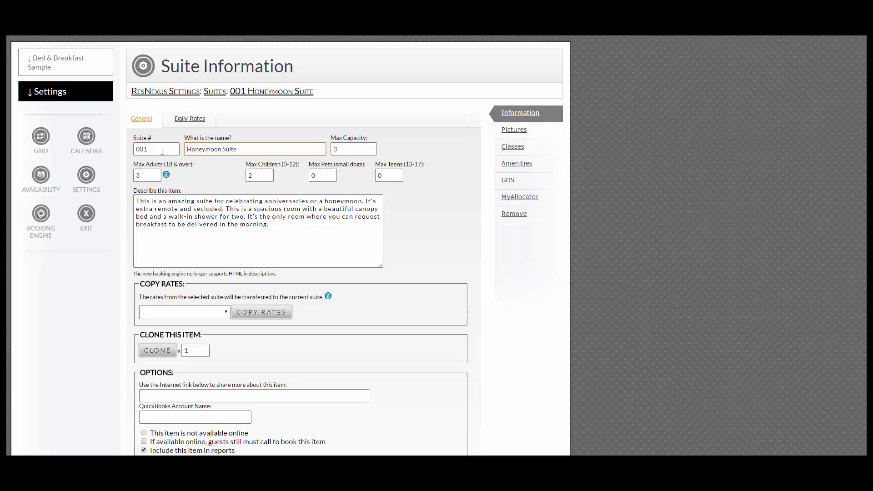
pyautogui.hotkey('shift', 'Tab')
pyautogui.click(249, 152)
pyautogui.moveTo(241, 150); pyautogui.dragTo(185, 148)
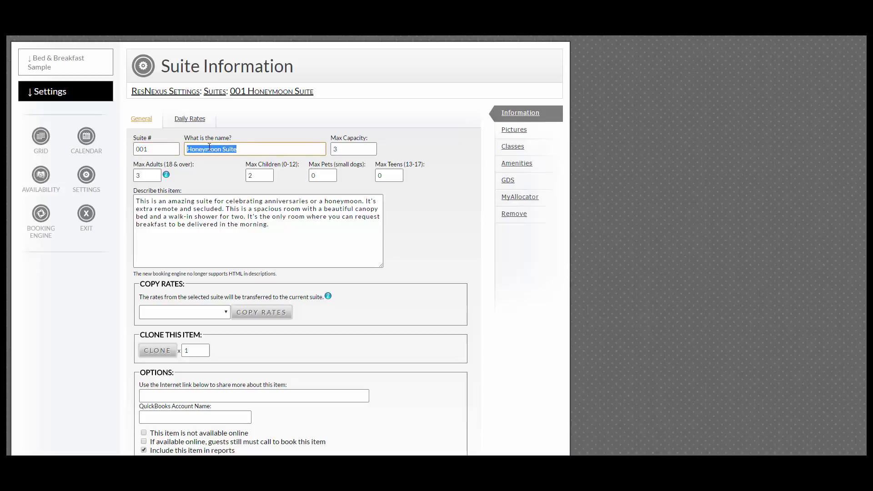
pyautogui.moveTo(335, 149); pyautogui.dragTo(328, 150)
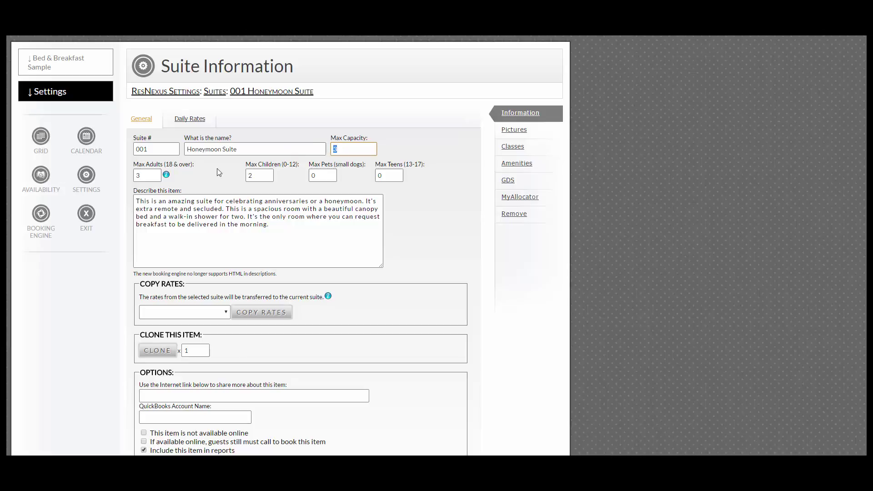
pyautogui.moveTo(152, 176); pyautogui.dragTo(136, 176)
pyautogui.click(248, 177)
# Step: Review the Honeymoon Suite's existing description and the OPTIONS section below it
pyautogui.moveTo(271, 209); pyautogui.dragTo(124, 201)
pyautogui.click(203, 246)
pyautogui.scroll(-3, 202, 247)
pyautogui.moveTo(139, 264); pyautogui.dragTo(174, 263)
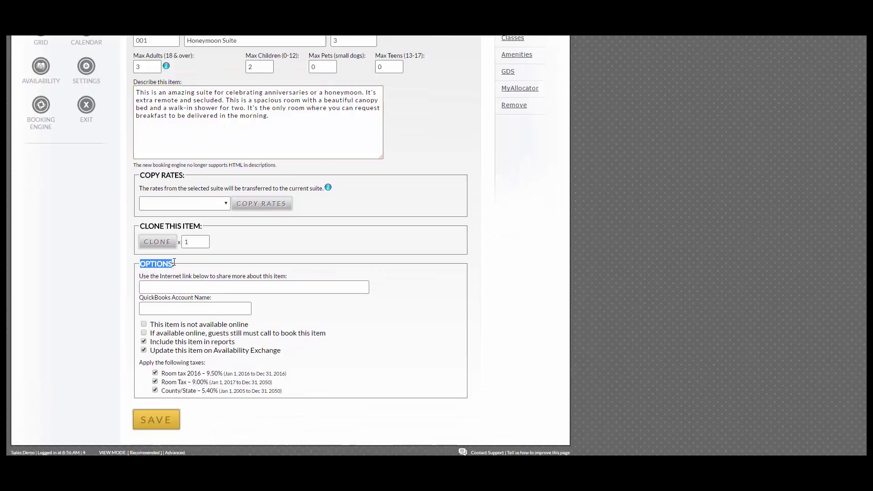
pyautogui.click(204, 268)
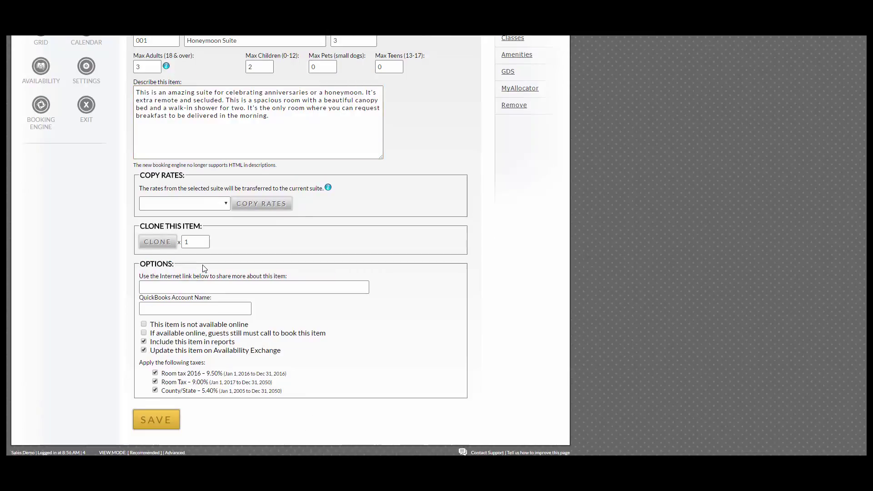
pyautogui.scroll(3, 205, 271)
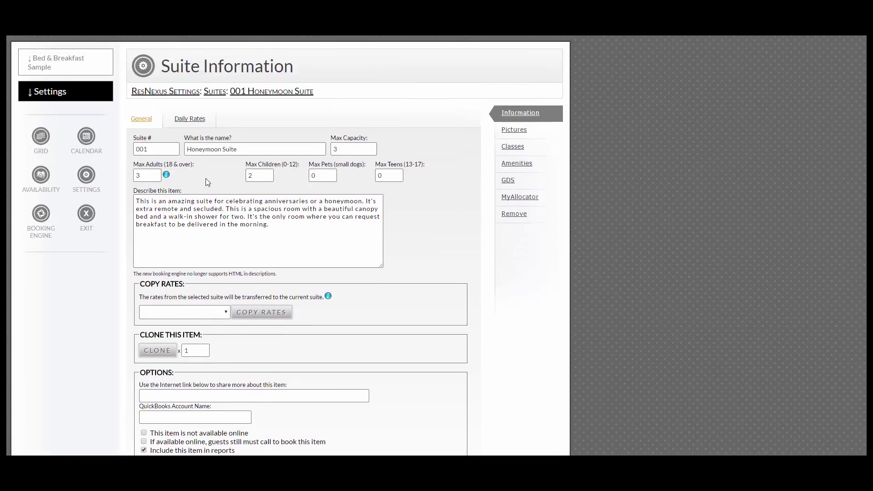
# Step: Untick the Jun 27 - Dec 31 standard daily rate and save, leaving only the Winter Rate
pyautogui.click(188, 121)
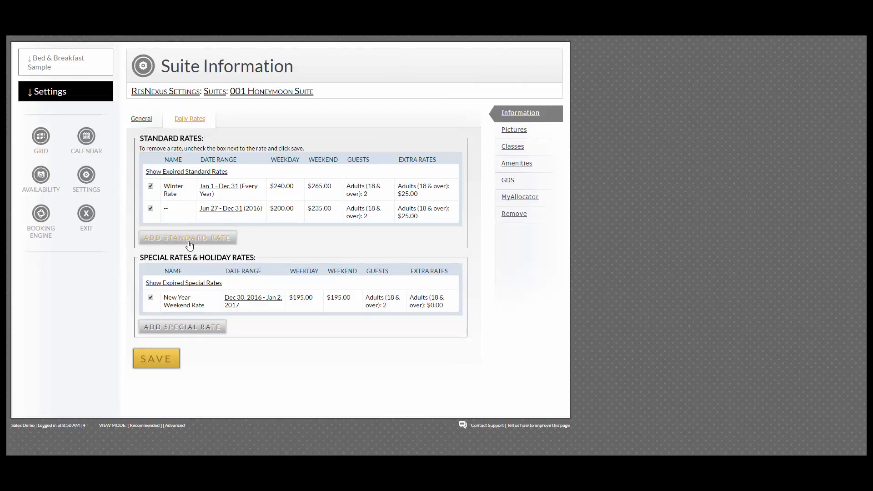
pyautogui.click(151, 208)
pyautogui.click(165, 363)
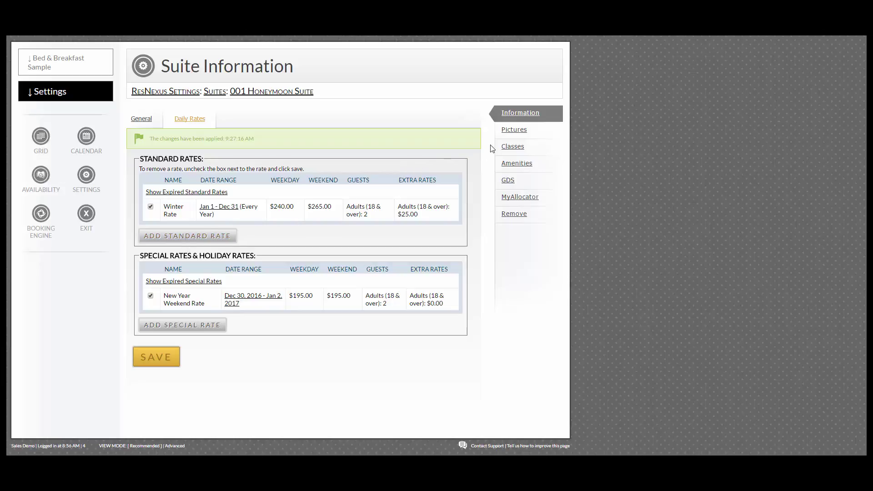
# Step: Save the Honeymoon Suite's Pictures page unchanged: canopy-bed main photo plus two additional photos
pyautogui.click(520, 130)
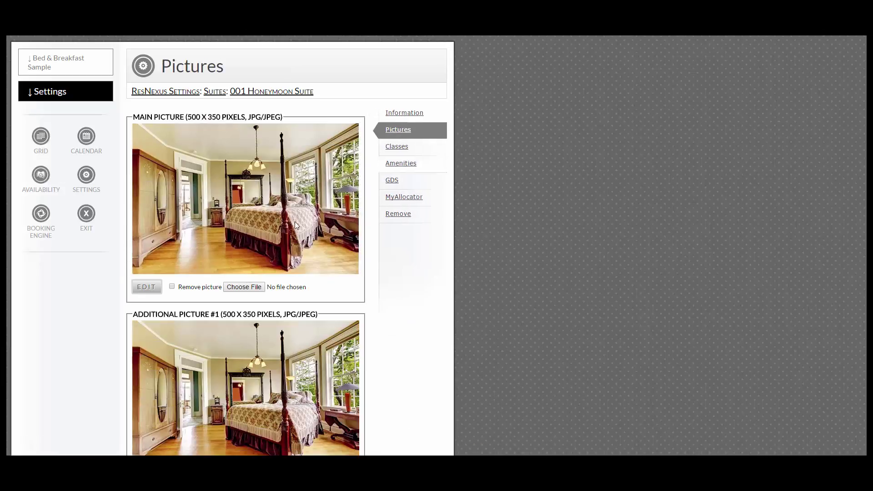
pyautogui.scroll(-4, 241, 286)
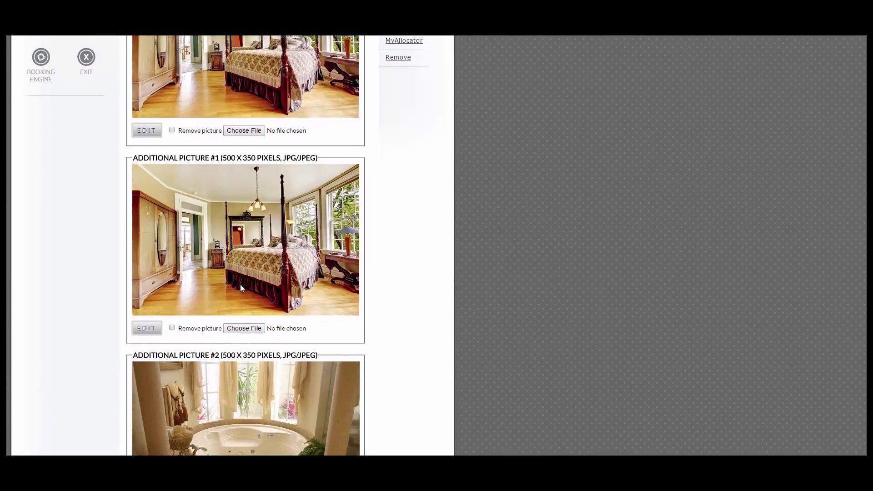
pyautogui.scroll(-7, 239, 291)
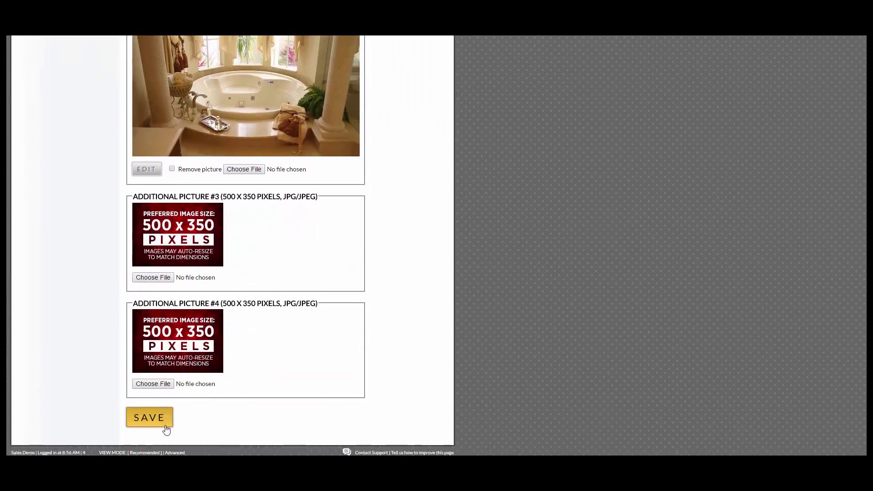
pyautogui.click(160, 429)
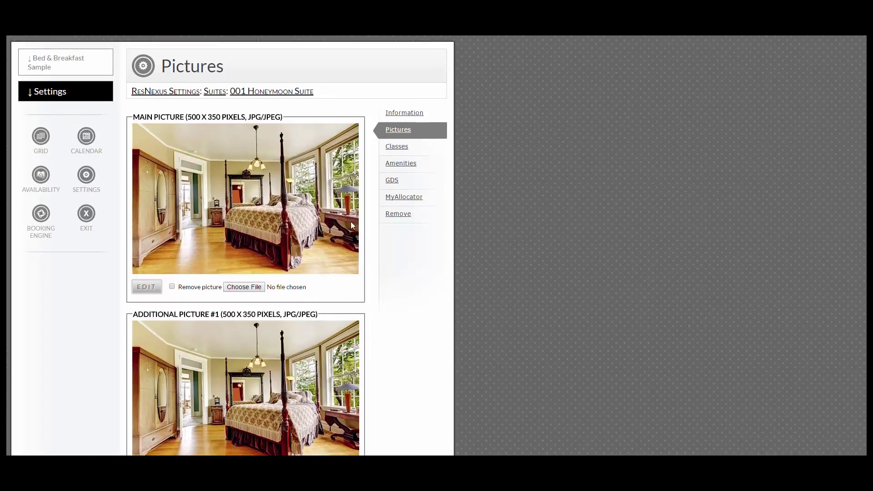
# Step: Show the Honeymoon Suite's Classes / Groups page: Featured Phone, Featured Suites, King Size Bed, Pet friendly
pyautogui.click(402, 150)
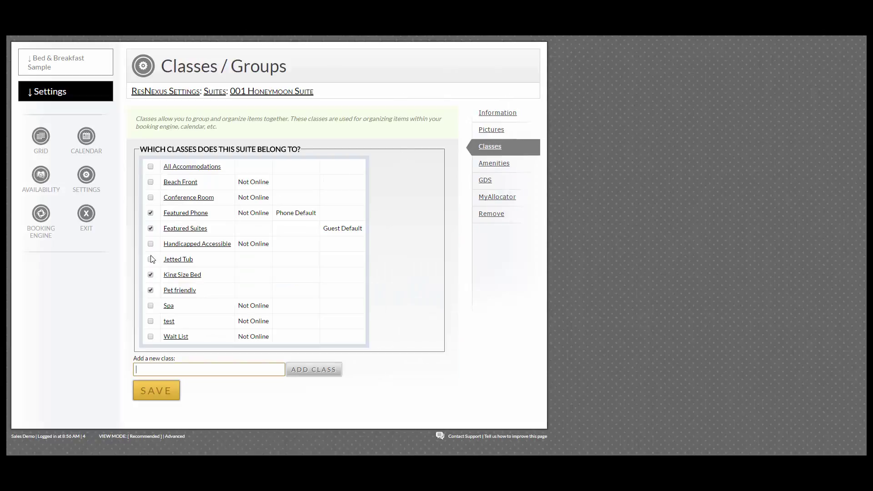